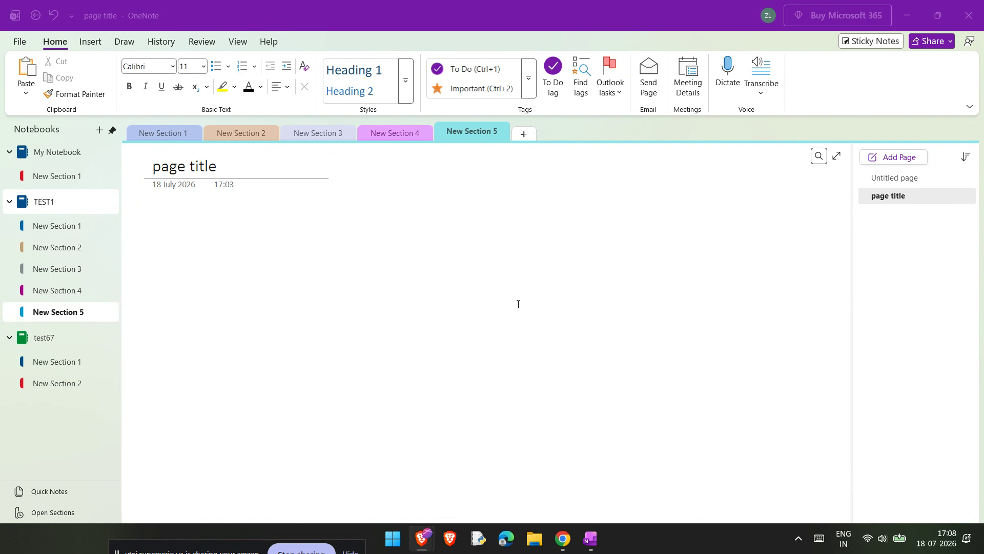
Insert the 'sample' PDF from the Downloads folder into the page as a file printout
click(197, 237)
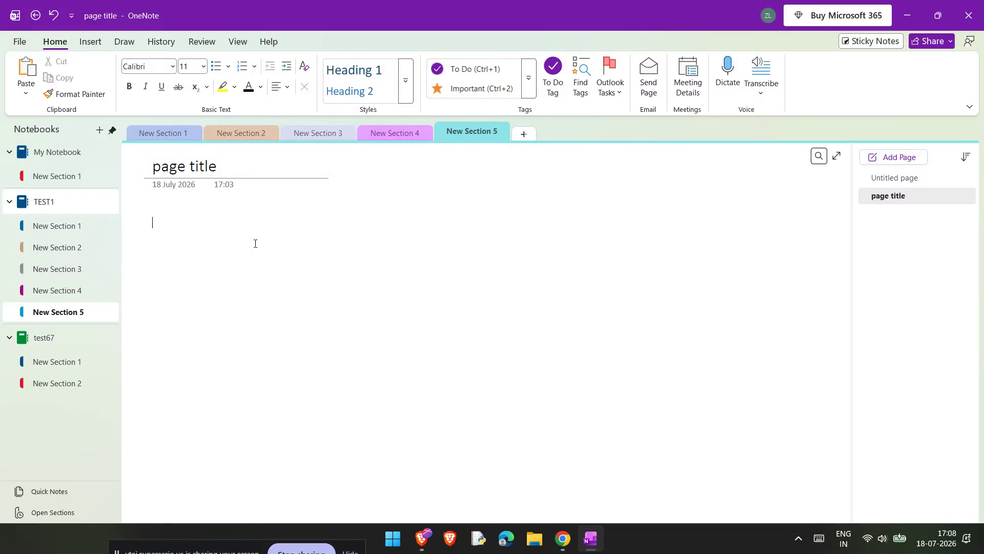
click(85, 39)
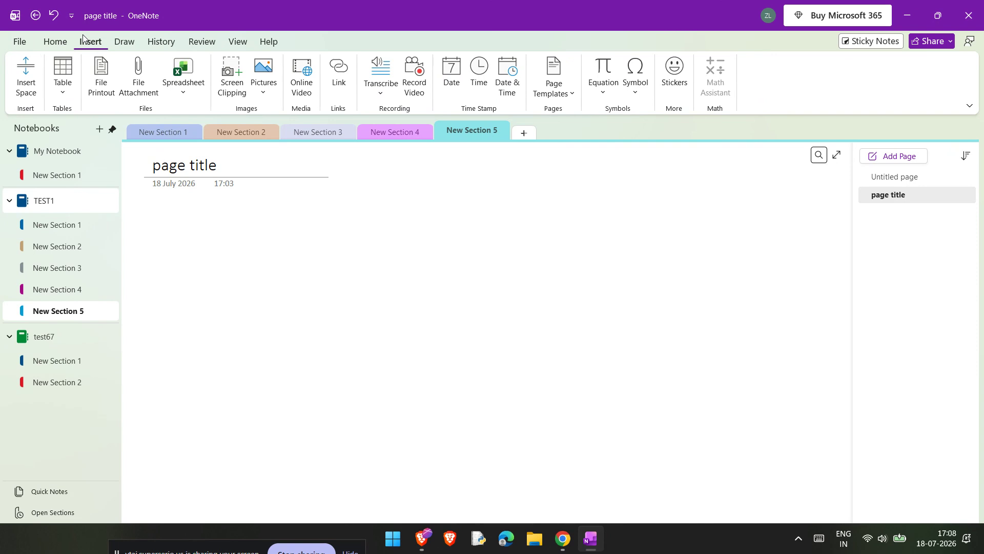
click(105, 69)
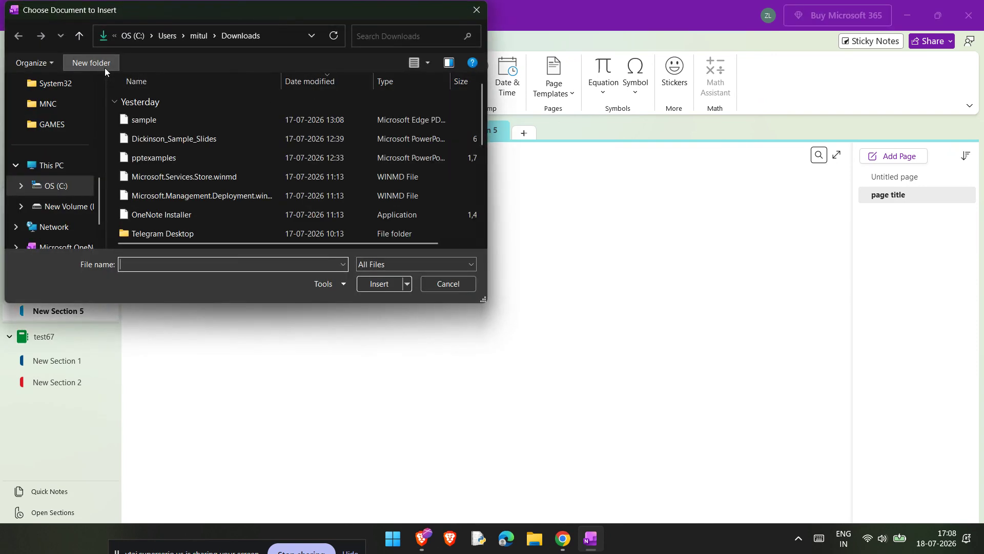
scroll(72, 143, up, 3)
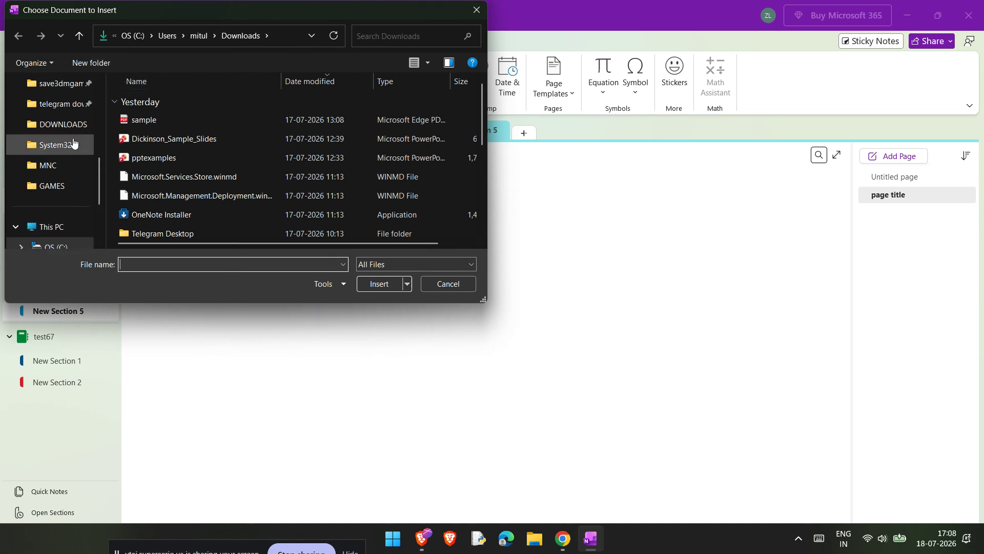
click(67, 109)
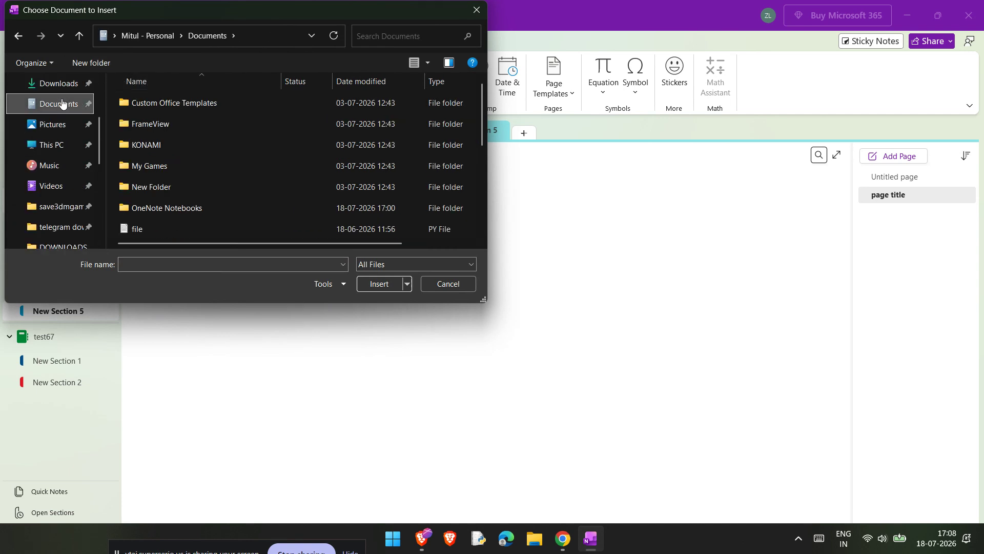
click(64, 92)
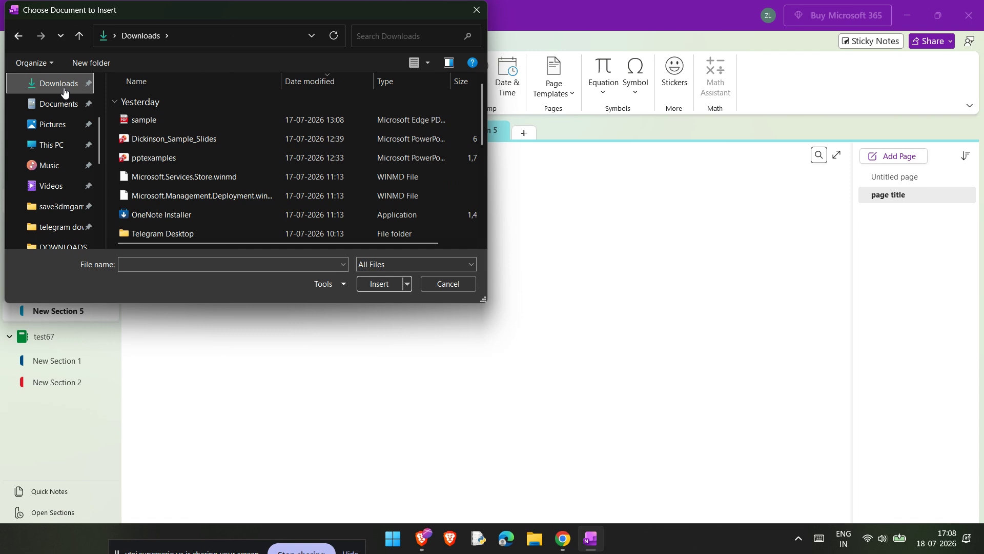
click(156, 120)
click(378, 284)
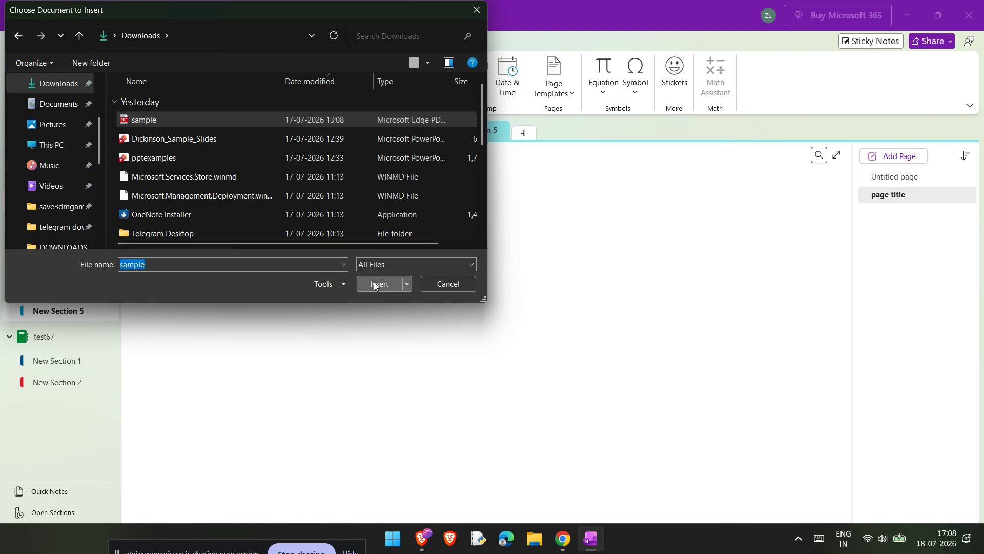
Make the Sample PDF printout the page background and scroll through it back to the top
scroll(374, 285, up, 5)
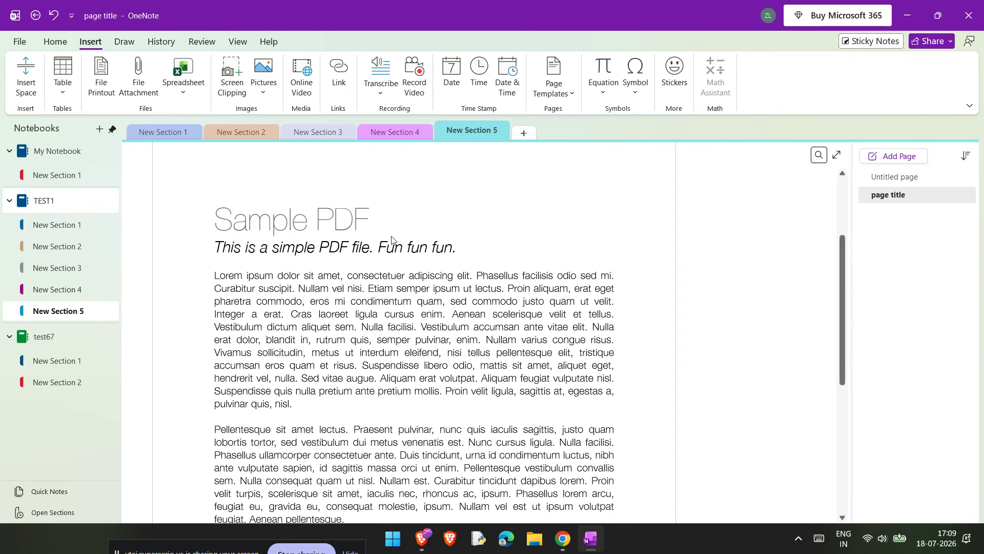
right_click(646, 231)
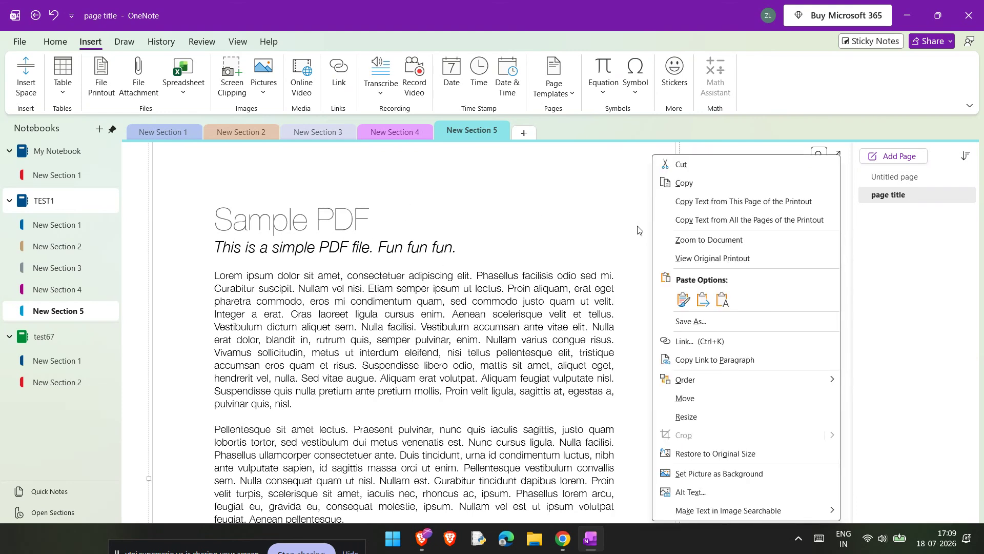
click(728, 473)
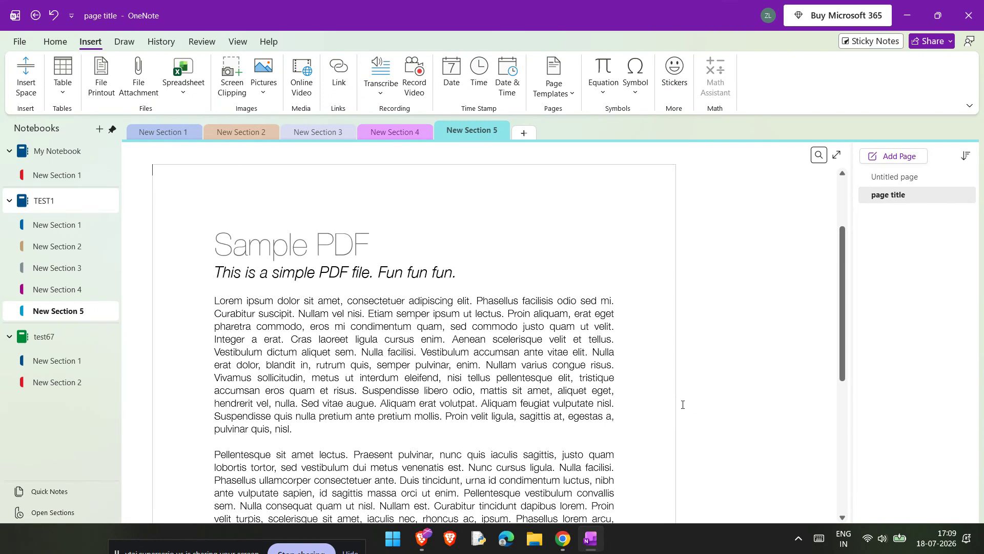
scroll(681, 404, down, 15)
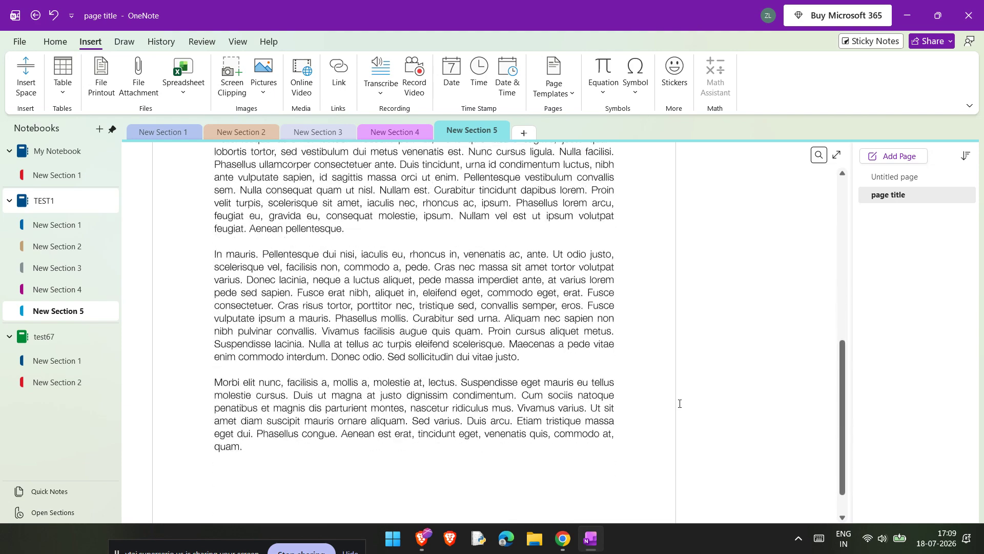
scroll(680, 404, down, 3)
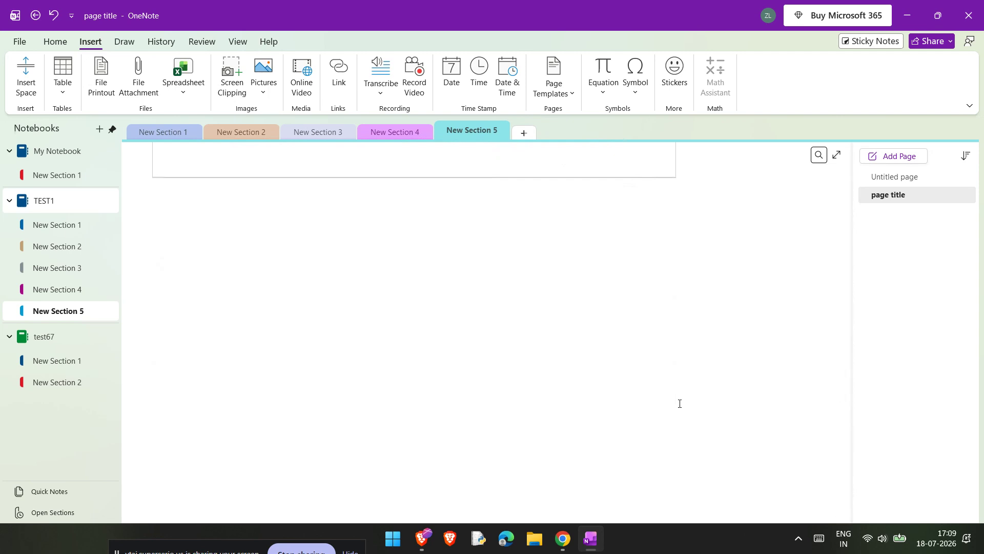
scroll(680, 404, up, 20)
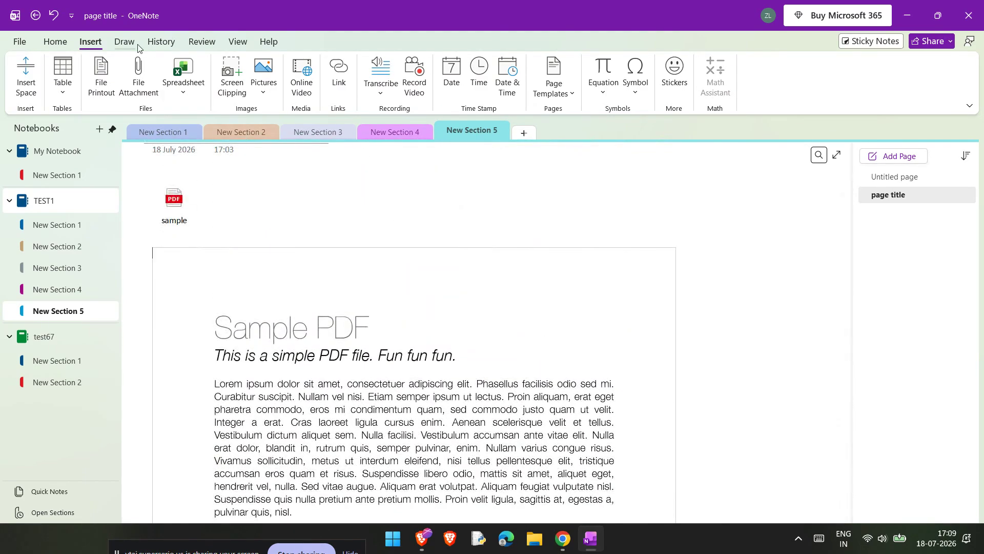
Underline the 'Sample PDF' heading with the red pen in Lava colour, then return to Select
click(125, 42)
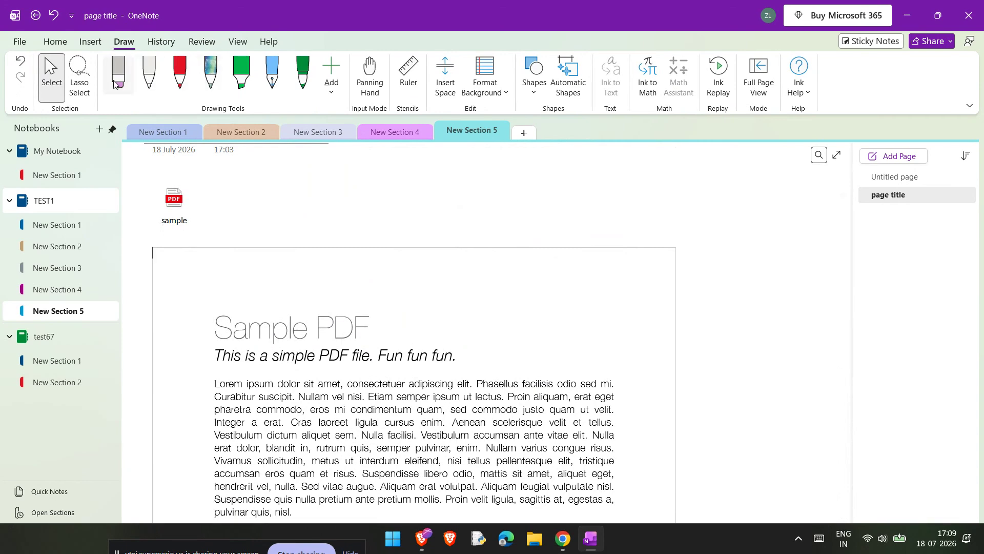
click(237, 86)
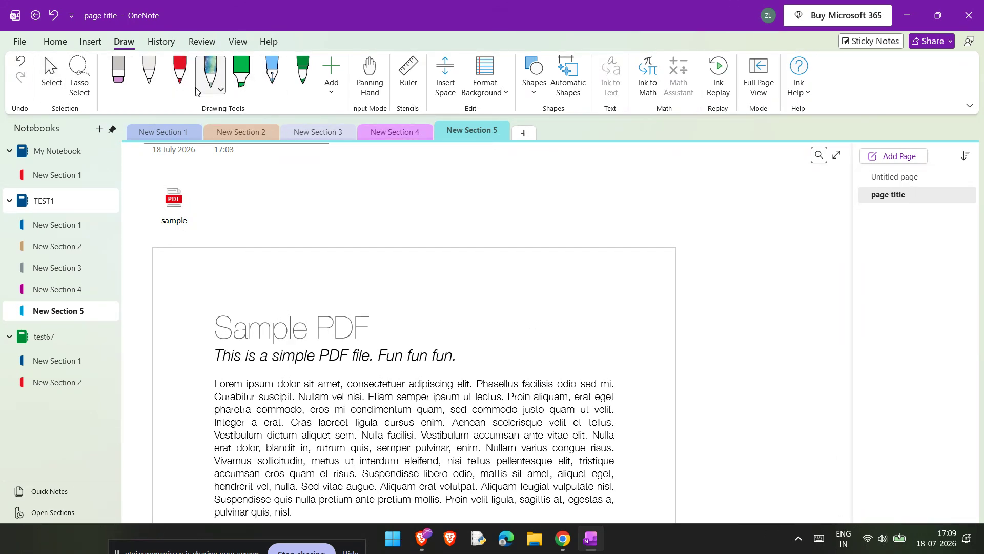
click(185, 89)
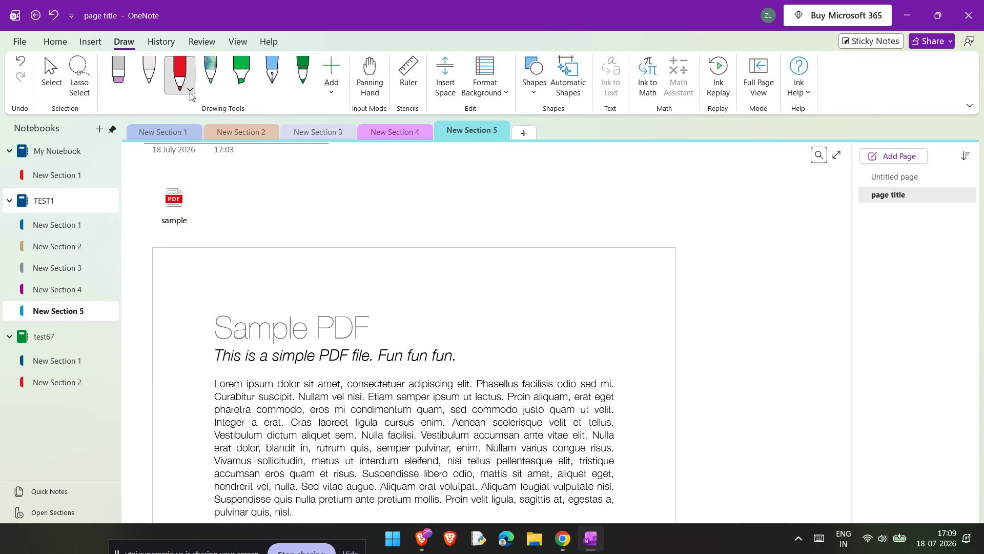
click(190, 91)
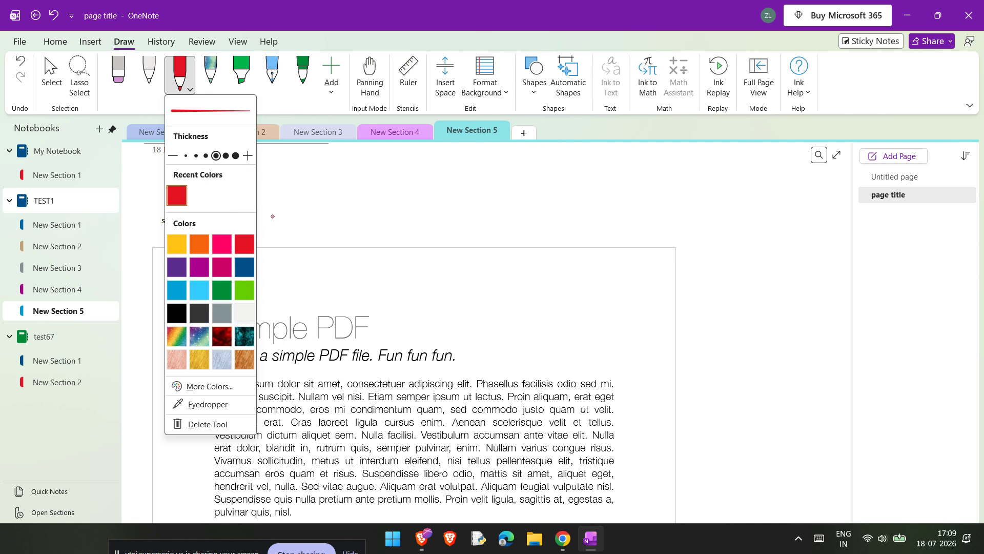
click(222, 337)
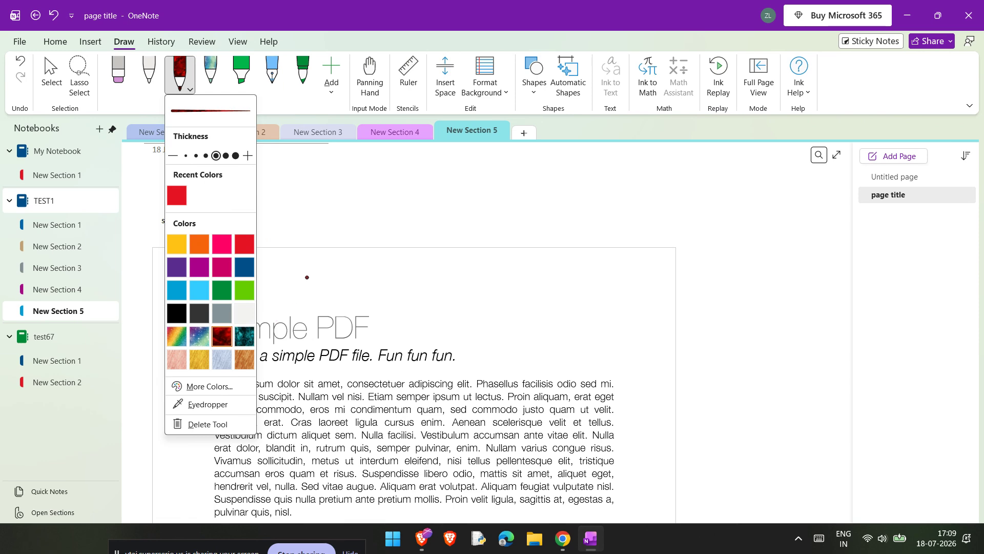
drag(224, 344, 368, 343)
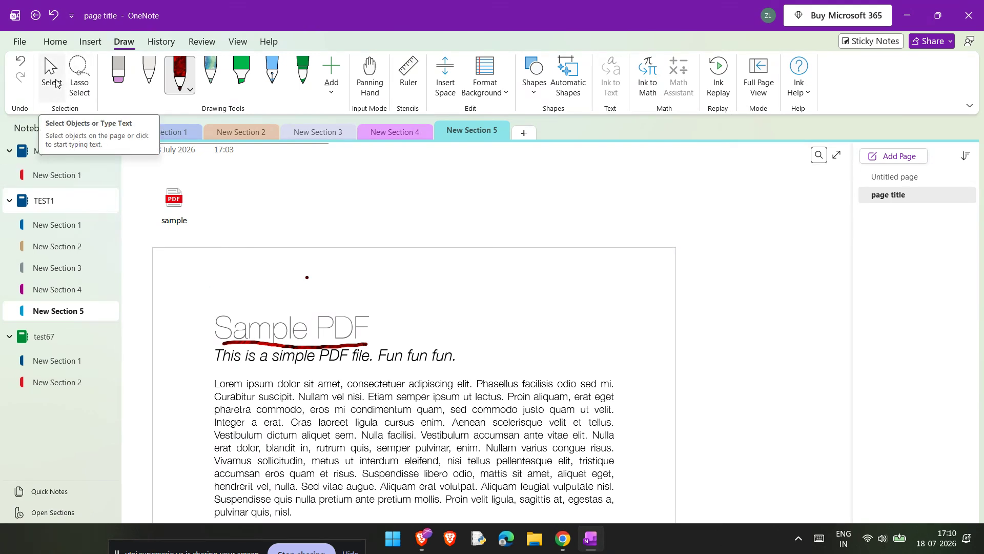
click(54, 82)
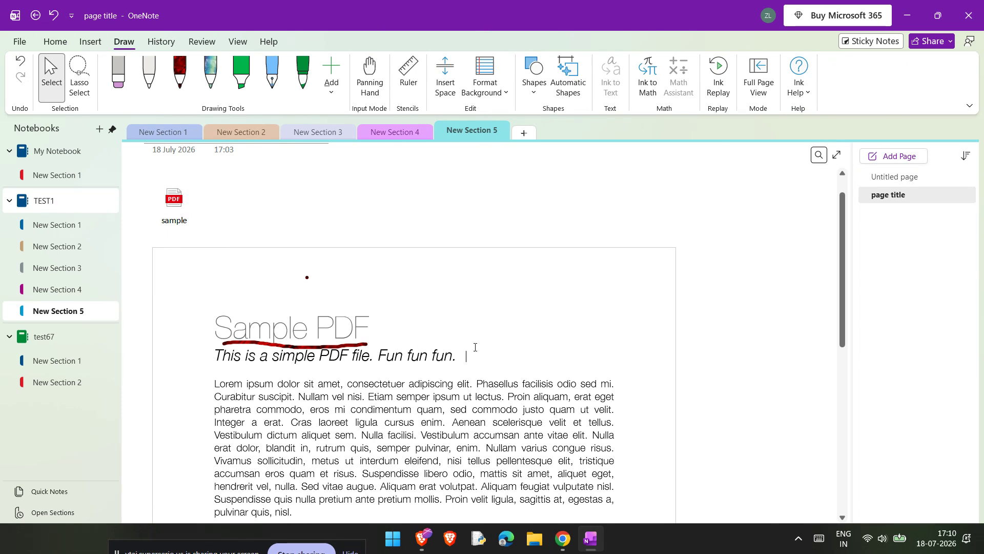
Type 'heloooo' beside the printout's subtitle and move the note up and to the right
text(heloooo)
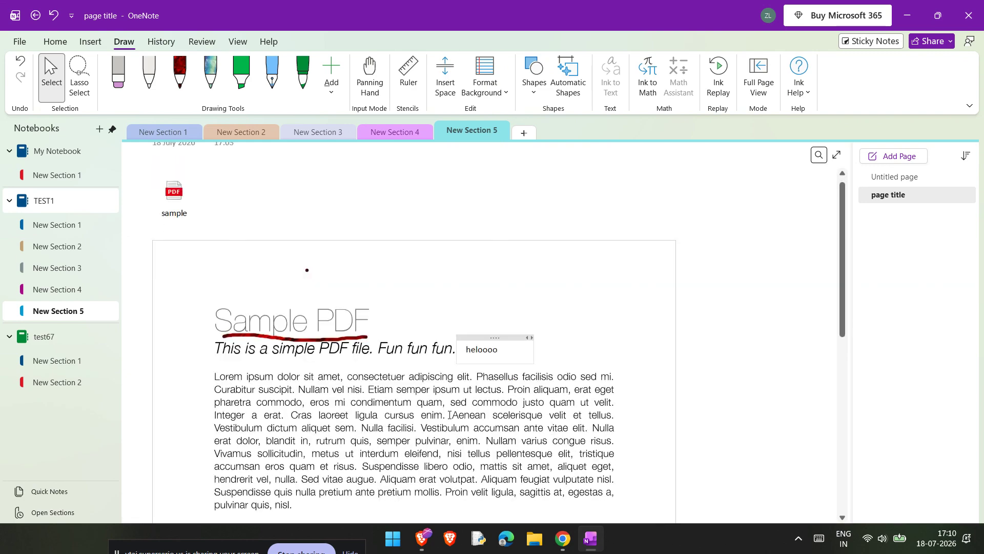
scroll(449, 415, down, 4)
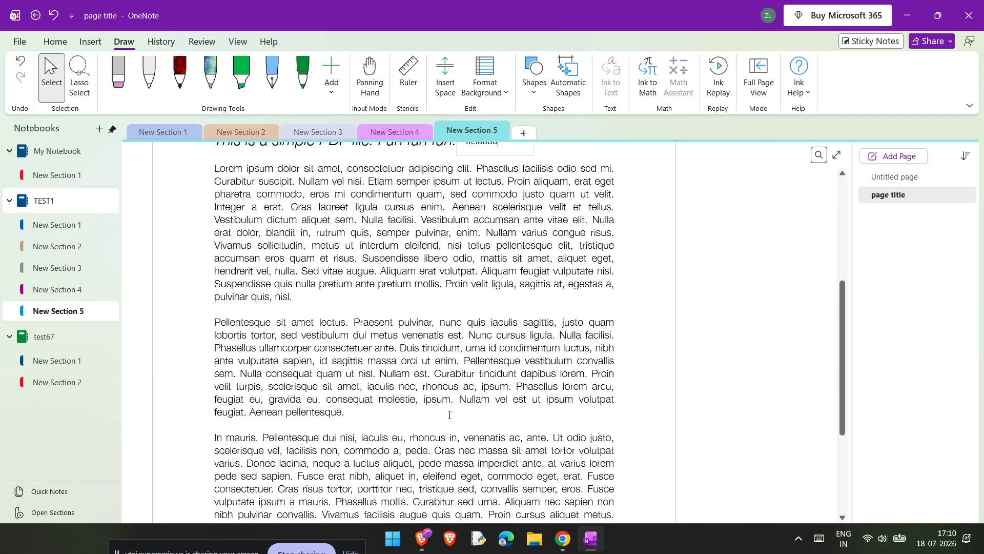
scroll(464, 297, up, 4)
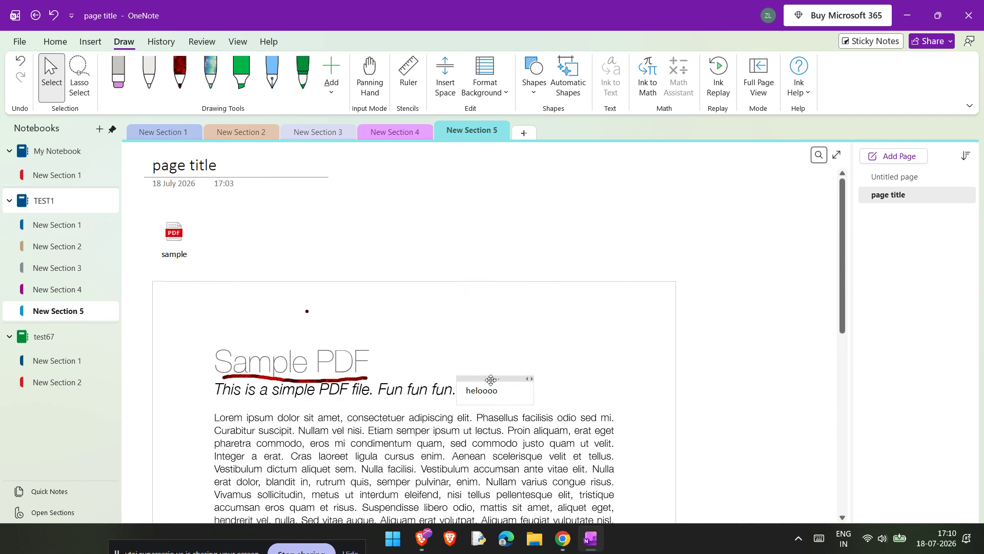
drag(491, 380, 515, 364)
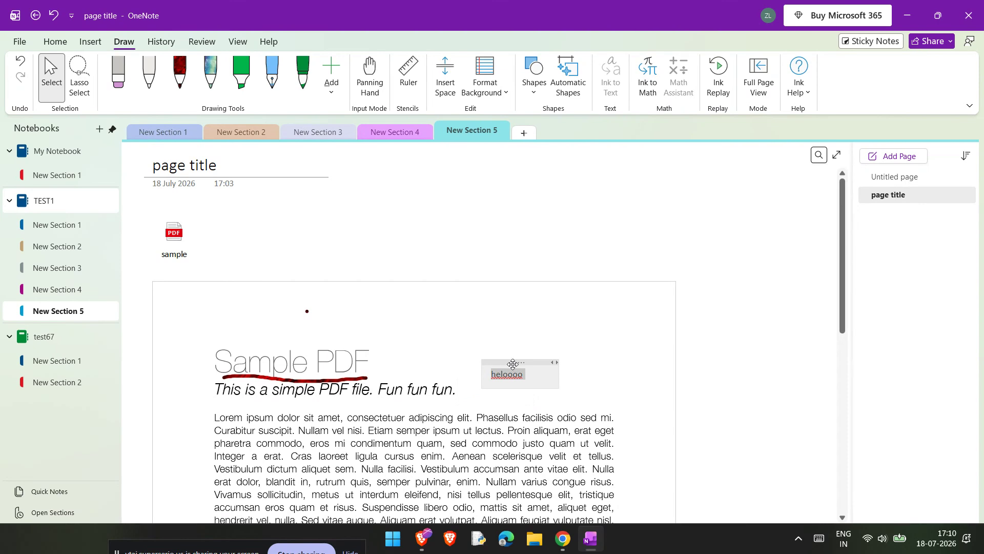
Return to the Draw tab and deselect the 'heloooo' note by clicking empty page space
scroll(413, 336, down, 2)
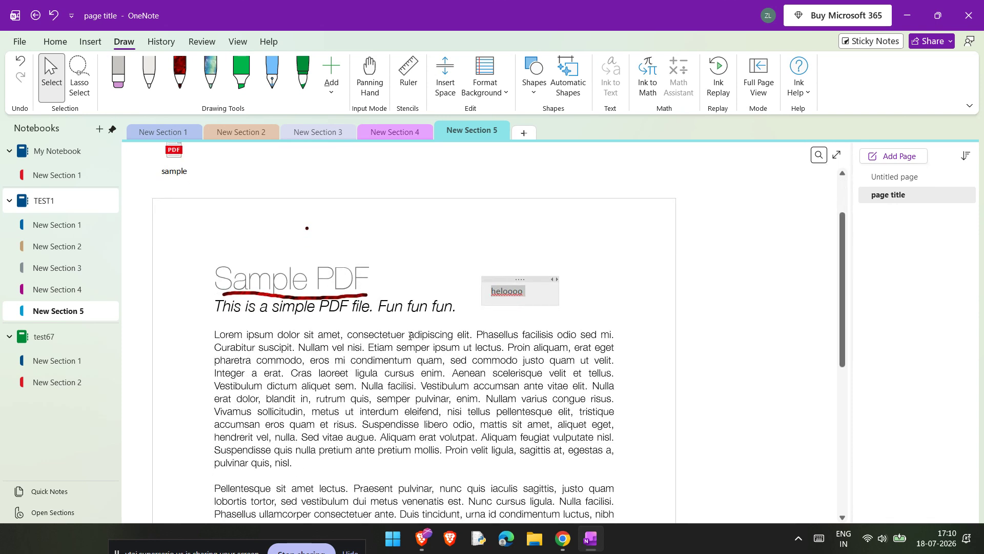
scroll(410, 336, up, 2)
click(90, 41)
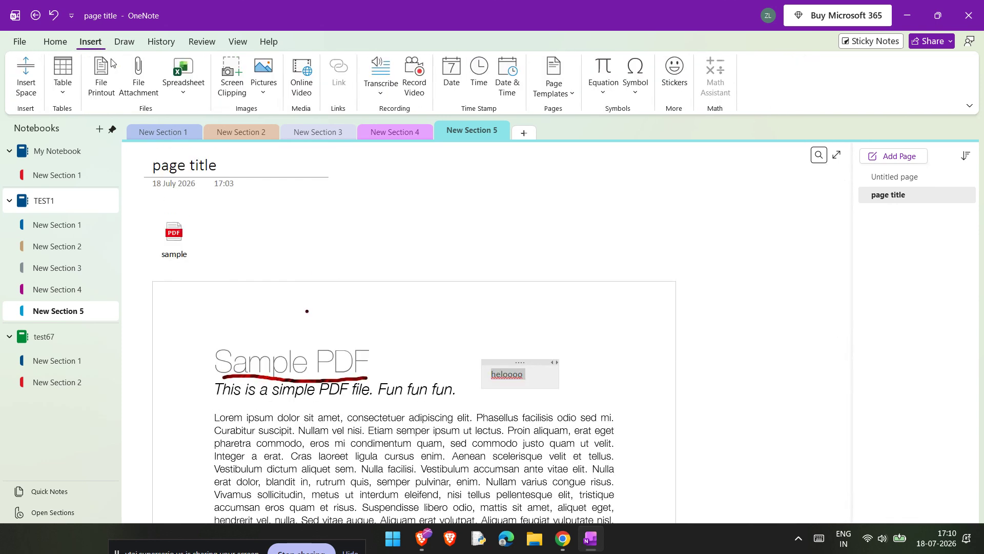
click(123, 42)
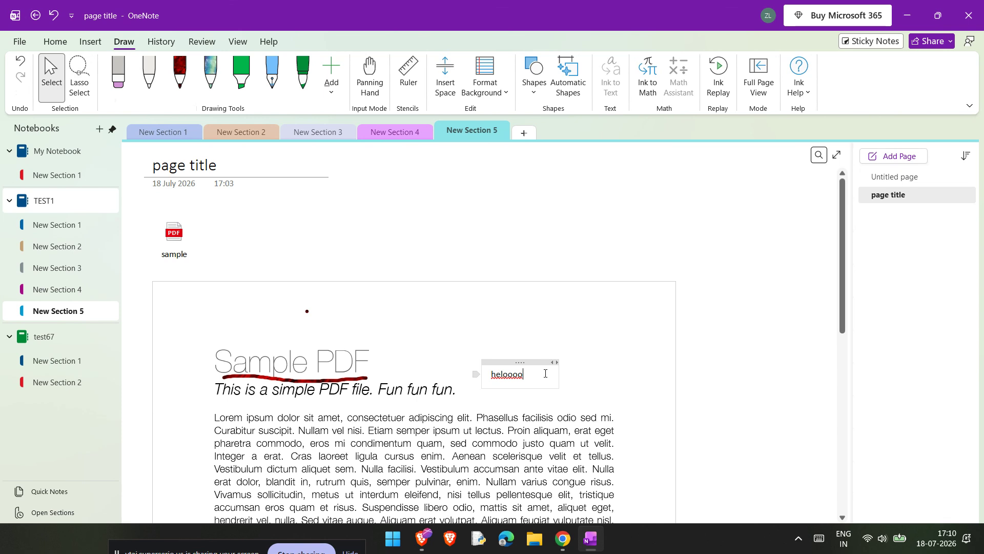
click(604, 357)
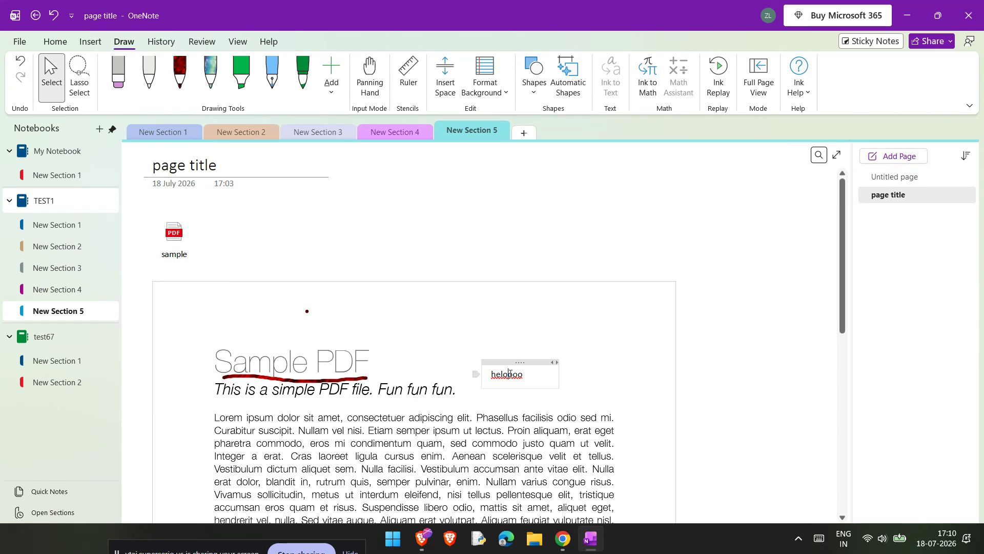